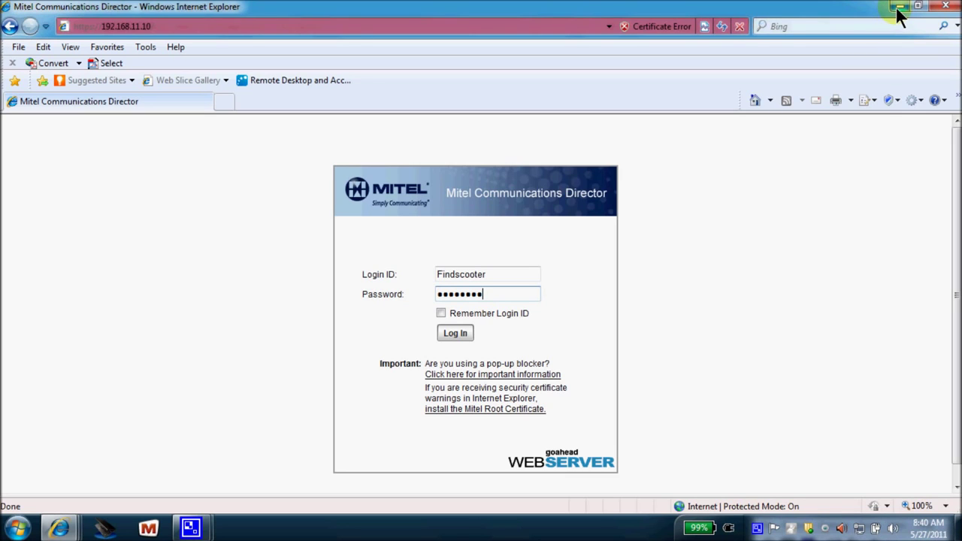
# Submit the administrator login ID and password to sign in
pyautogui.press('Return')
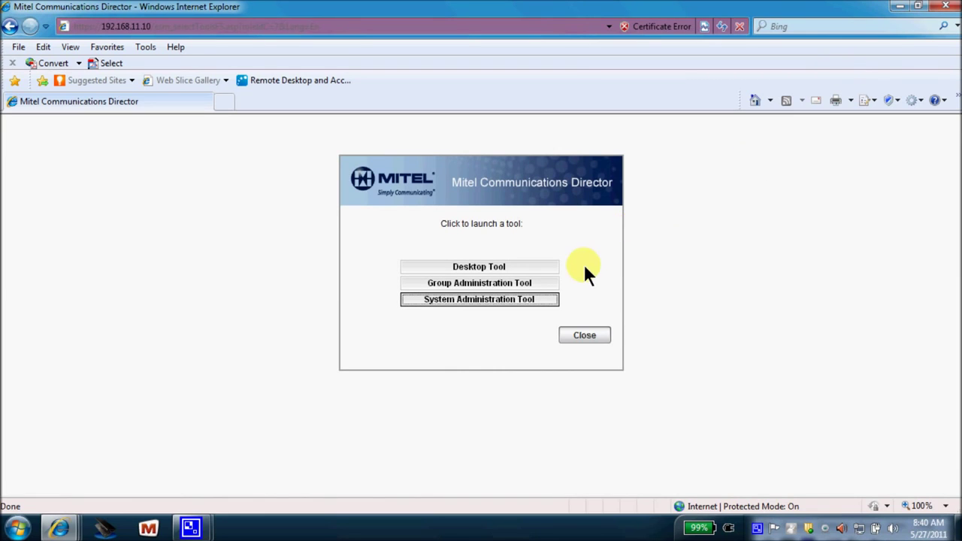
# Launch the System Administration Tool, widen its window and list the forms alphabetically
pyautogui.click(529, 299)
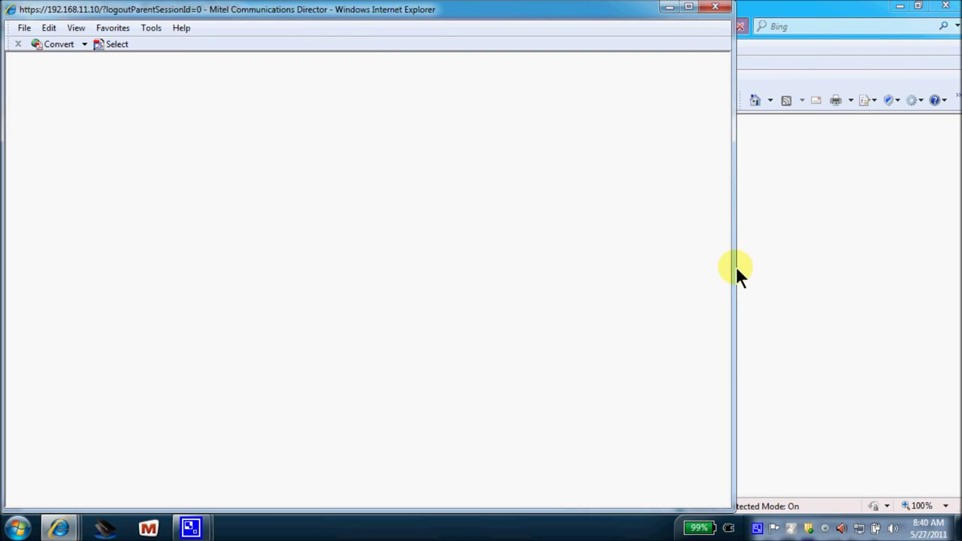
pyautogui.moveTo(734, 272); pyautogui.dragTo(948, 242)
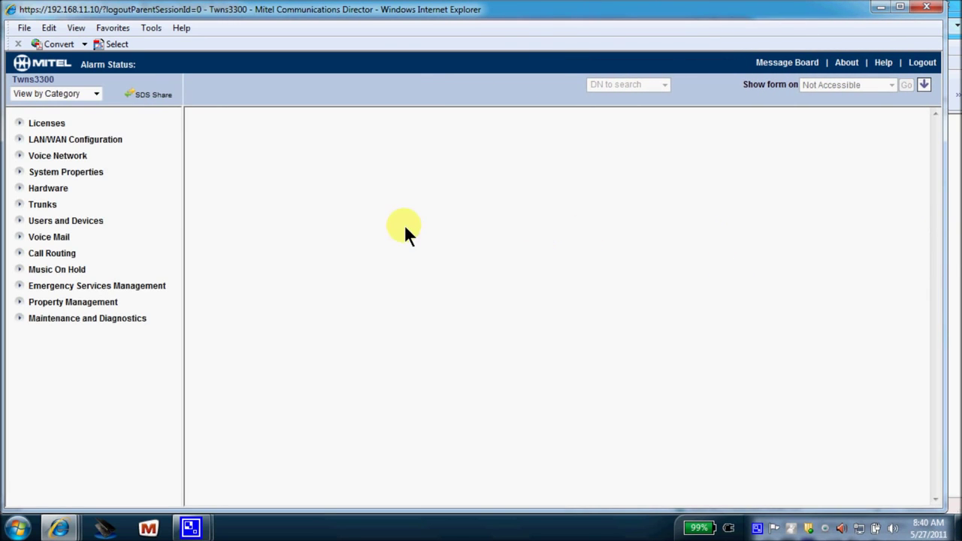
pyautogui.click(96, 93)
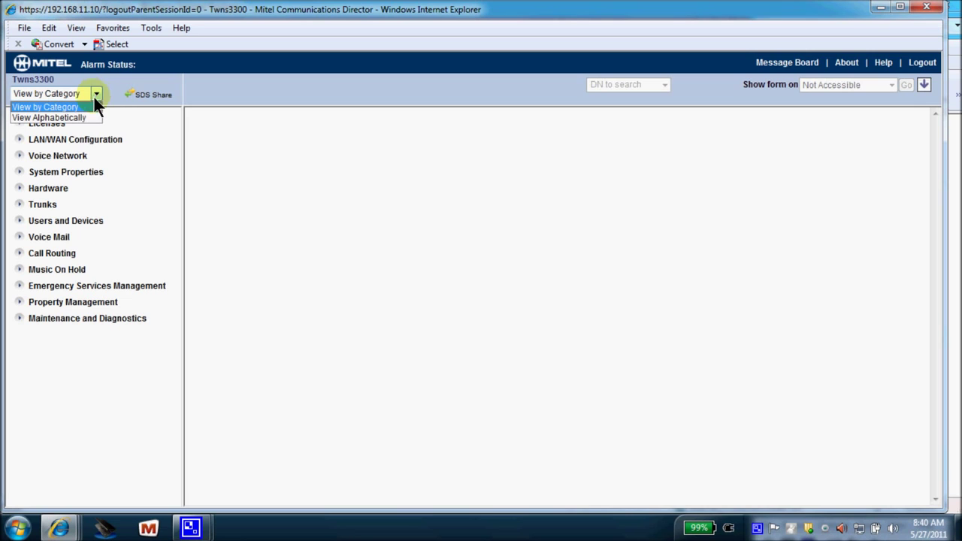
pyautogui.click(84, 115)
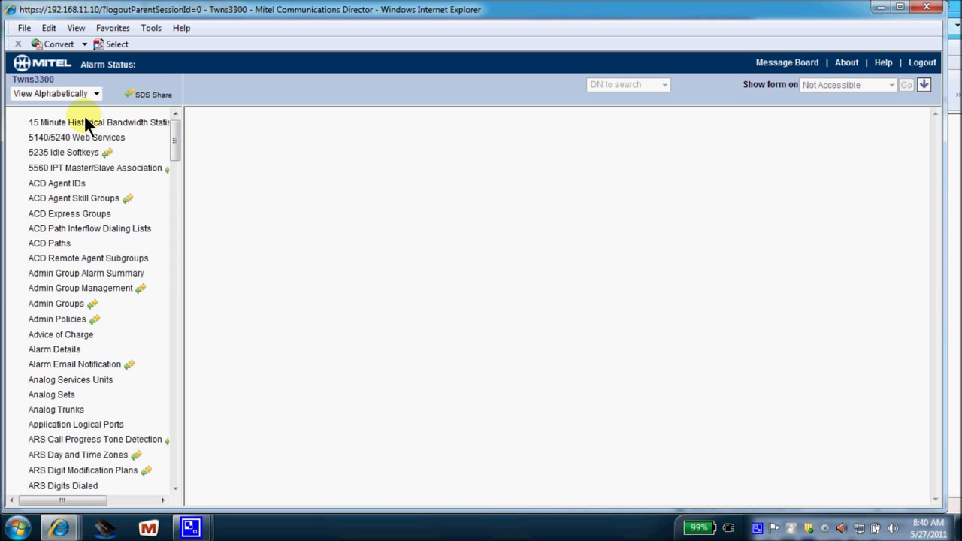
pyautogui.moveTo(171, 141); pyautogui.dragTo(174, 121)
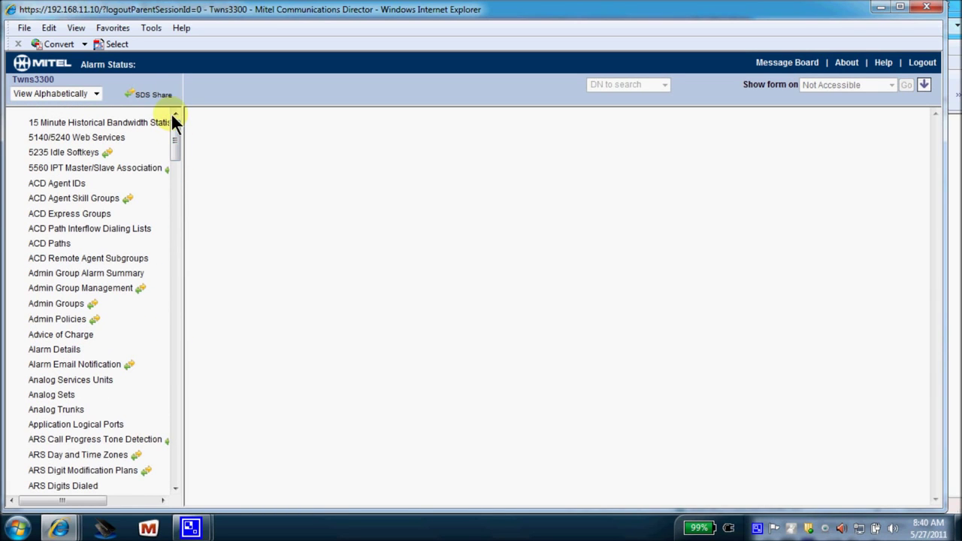
# Switch the form list back to View by Category and select Users and Devices
pyautogui.click(94, 92)
pyautogui.click(88, 103)
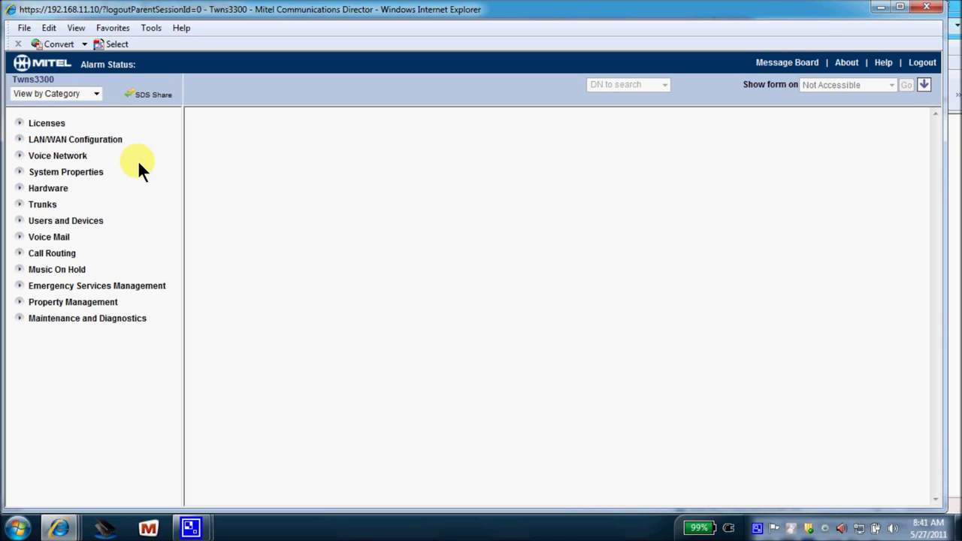
pyautogui.click(90, 223)
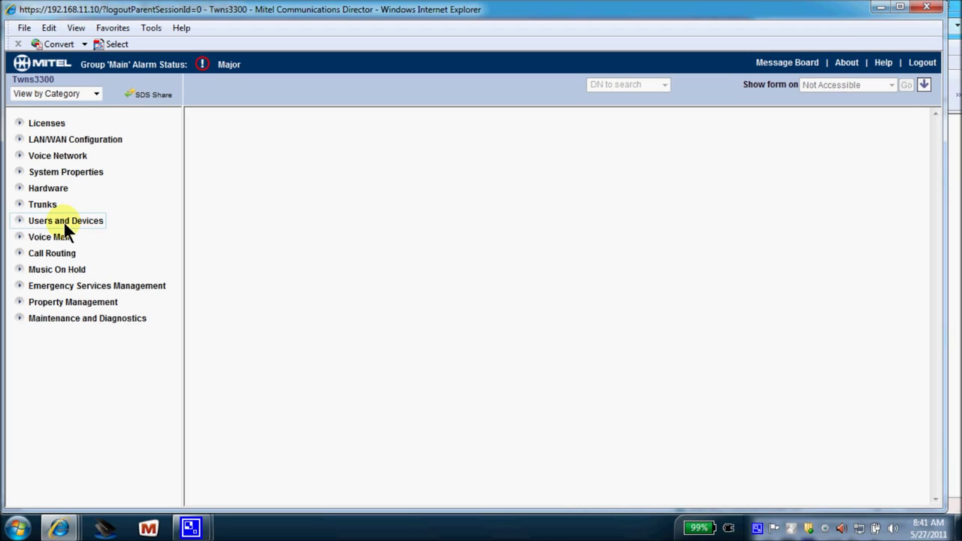
# Open User and Device Configuration, search for extension 7284 and open its record for editing
pyautogui.click(64, 222)
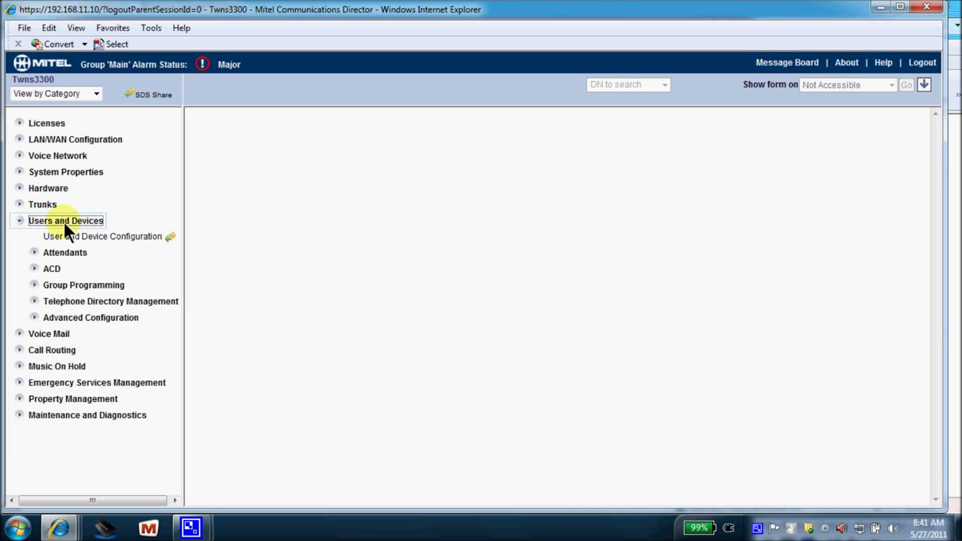
pyautogui.click(107, 235)
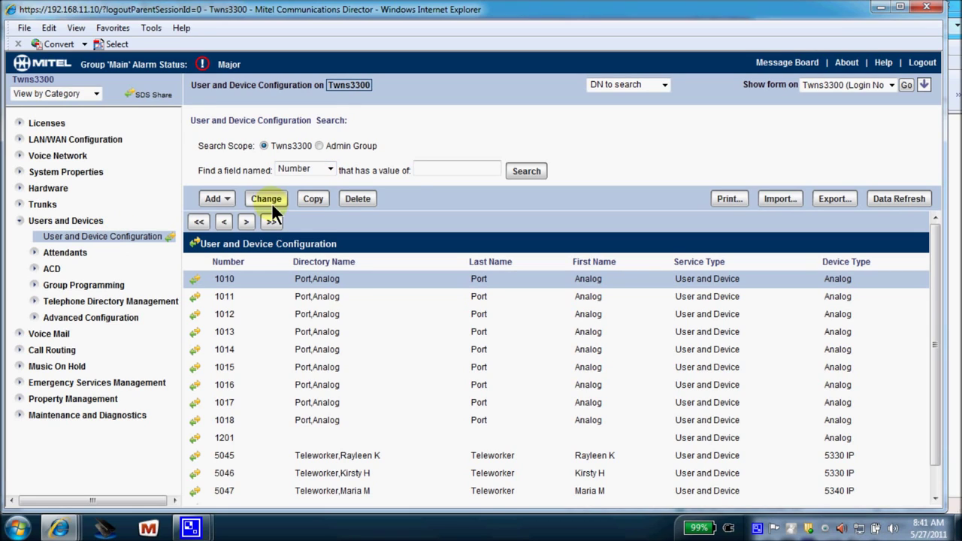
pyautogui.click(425, 170)
pyautogui.click(513, 171)
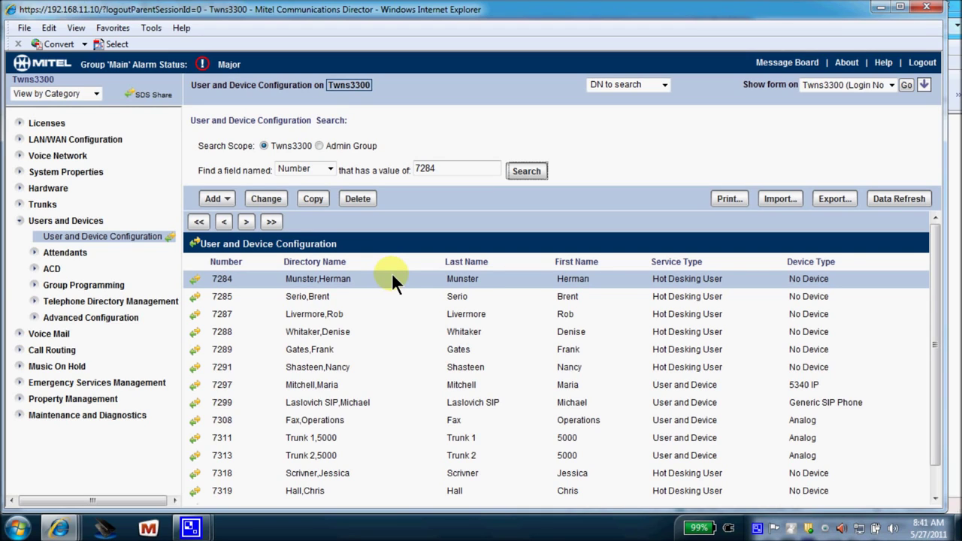
pyautogui.click(276, 200)
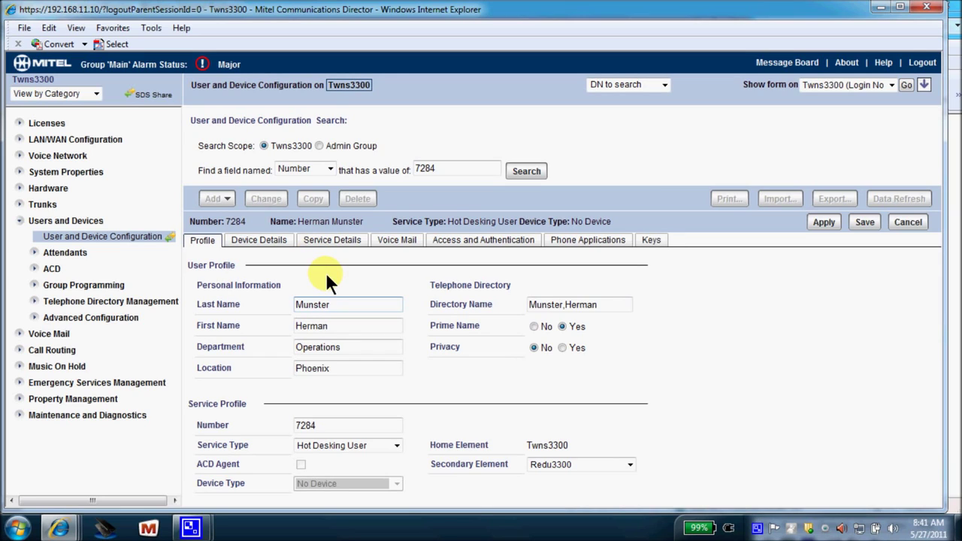
# Replace extension 7284's first name with the new user's and keep Privacy set to No
pyautogui.click(332, 325)
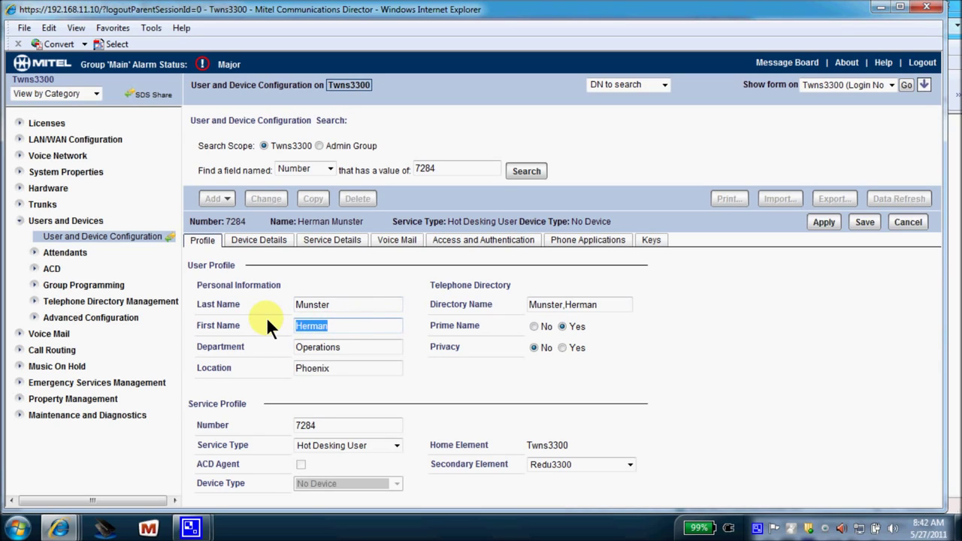
pyautogui.write('Lilly')
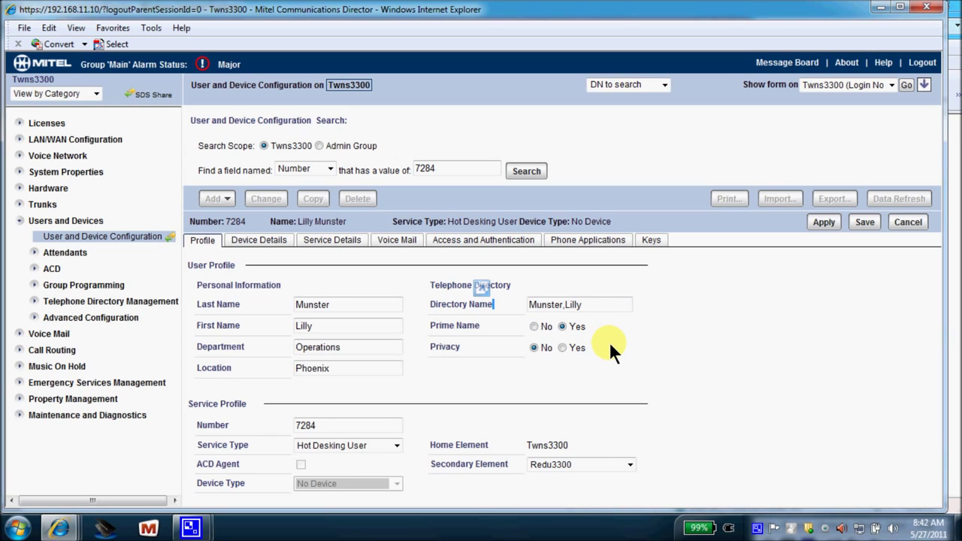
pyautogui.click(533, 348)
# Review the 7284 mailbox name, passcode and forwarding e-mail address on the Voice Mail tab
pyautogui.click(390, 242)
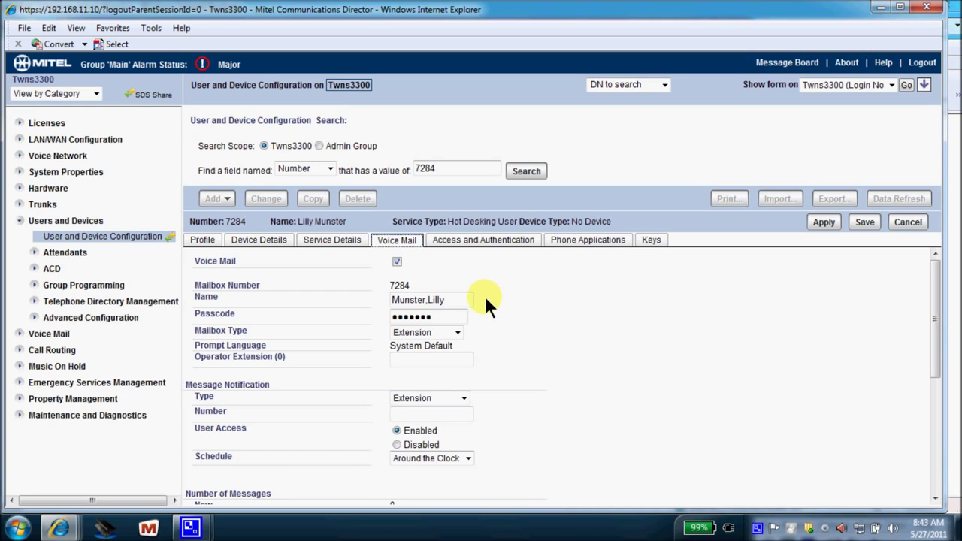
pyautogui.moveTo(434, 316); pyautogui.dragTo(420, 318)
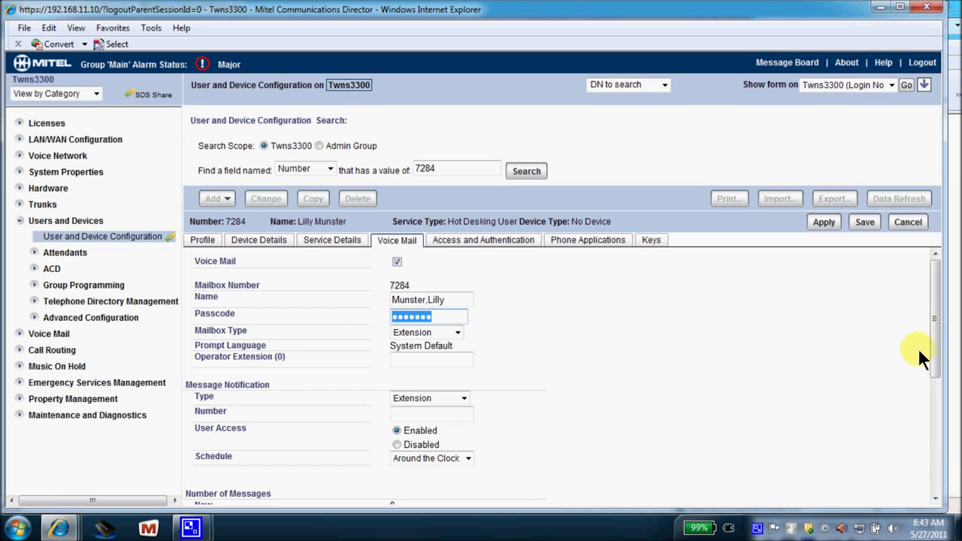
pyautogui.moveTo(937, 344); pyautogui.dragTo(936, 467)
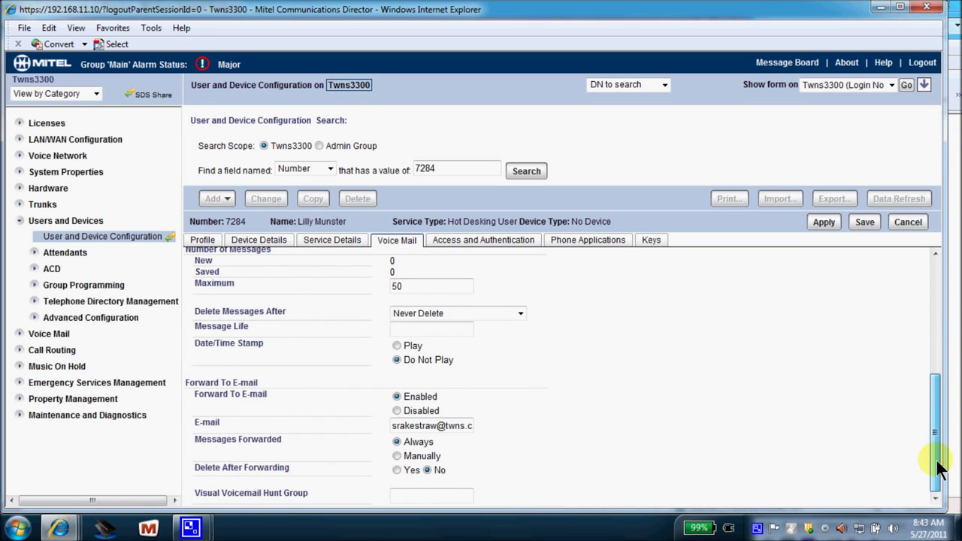
pyautogui.click(476, 425)
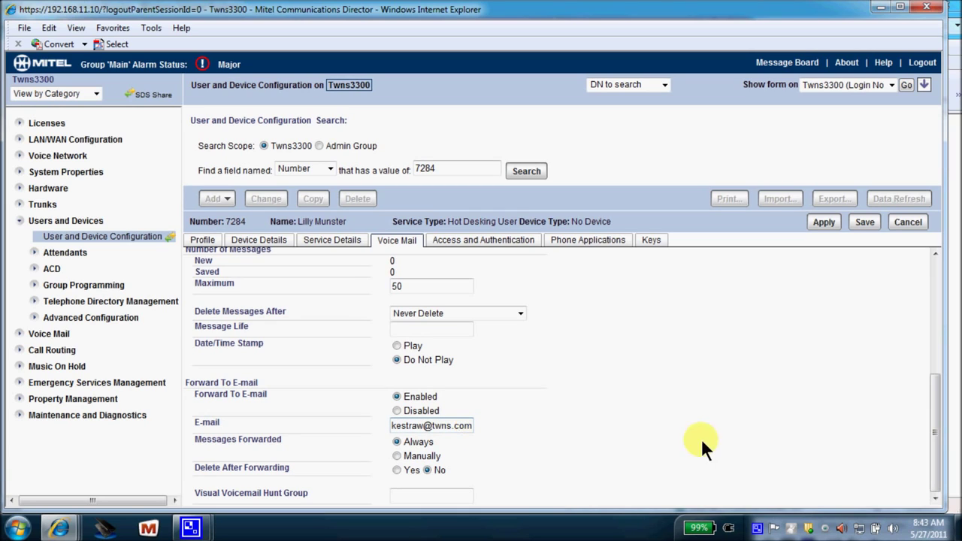
pyautogui.moveTo(937, 442); pyautogui.dragTo(898, 289)
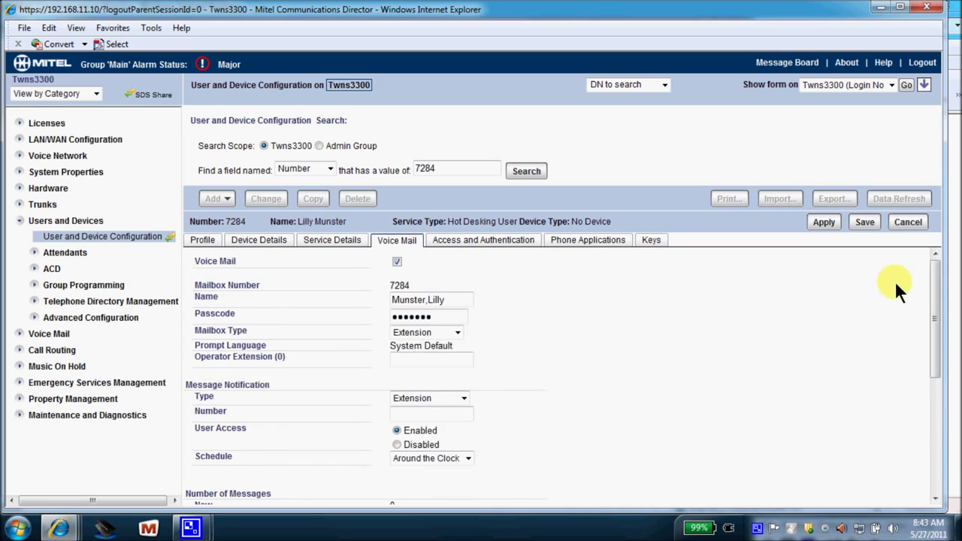
# Save the 7284 record and enter 7204 as the next extension to look up
pyautogui.click(864, 223)
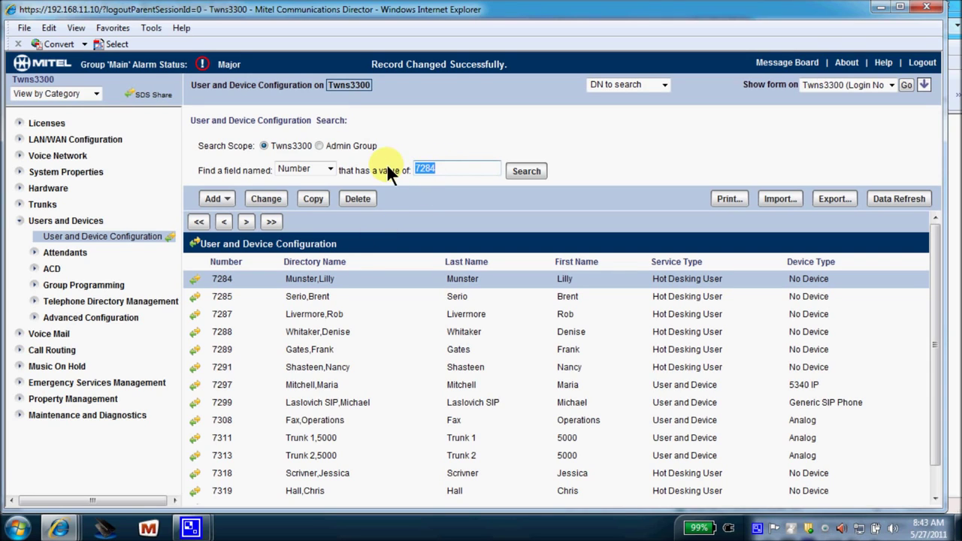
pyautogui.write('7204')
# Search for extension 7204 and open its Training Room record for editing
pyautogui.click(515, 172)
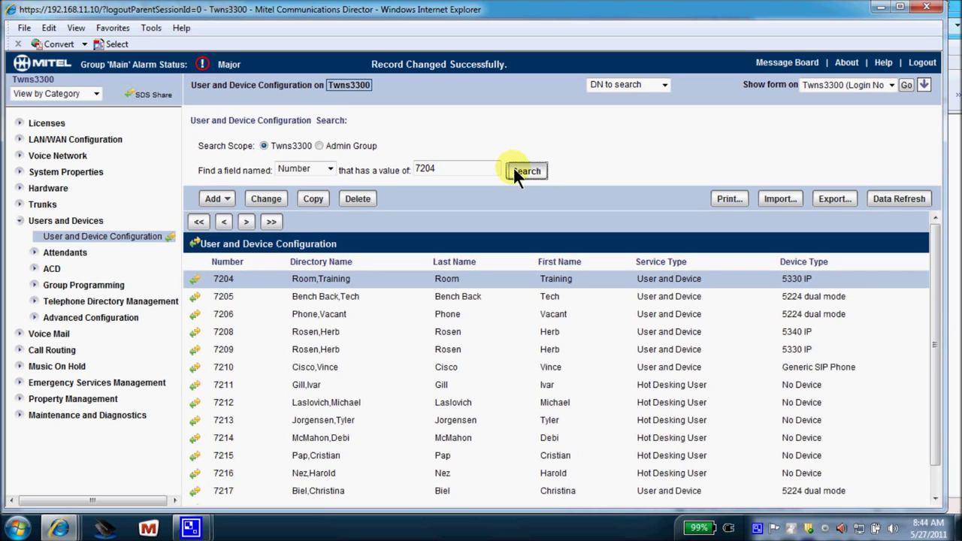
pyautogui.click(264, 197)
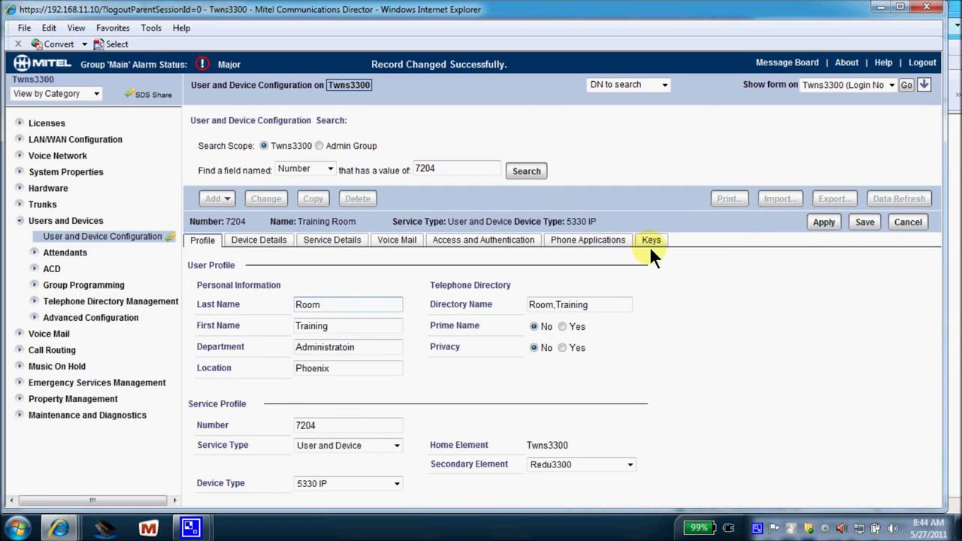
# On extension 7204's Keys tab, cancel single-key editing of key 5 and open the all-keys editor
pyautogui.click(651, 242)
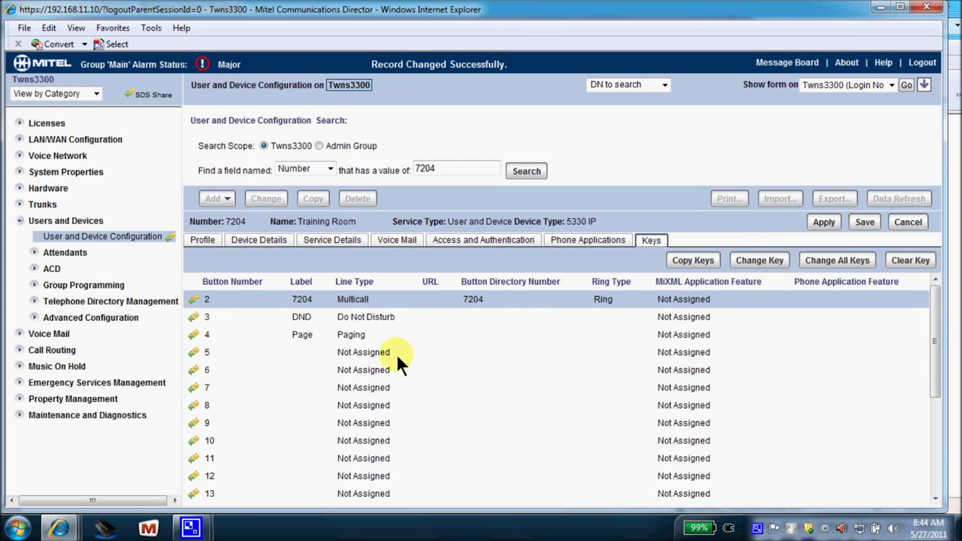
pyautogui.click(207, 353)
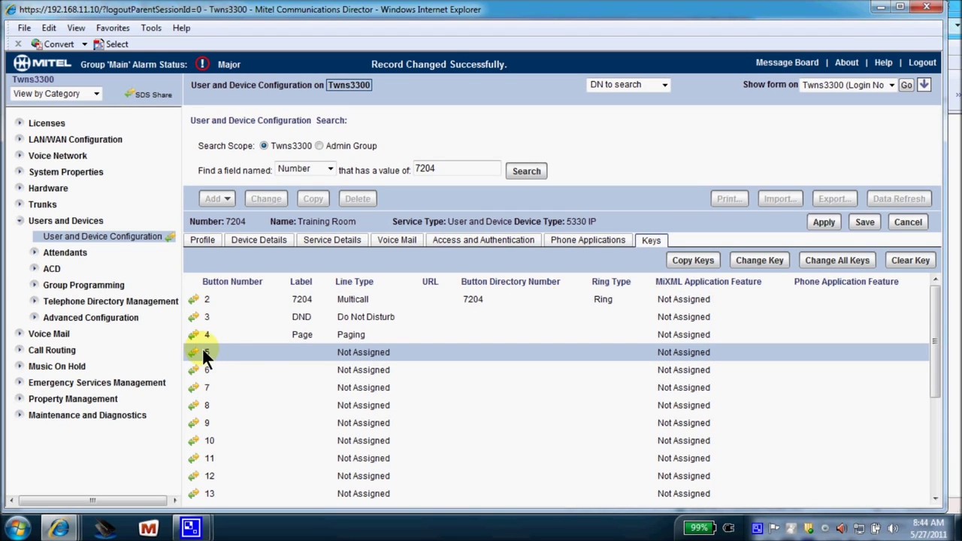
pyautogui.click(740, 259)
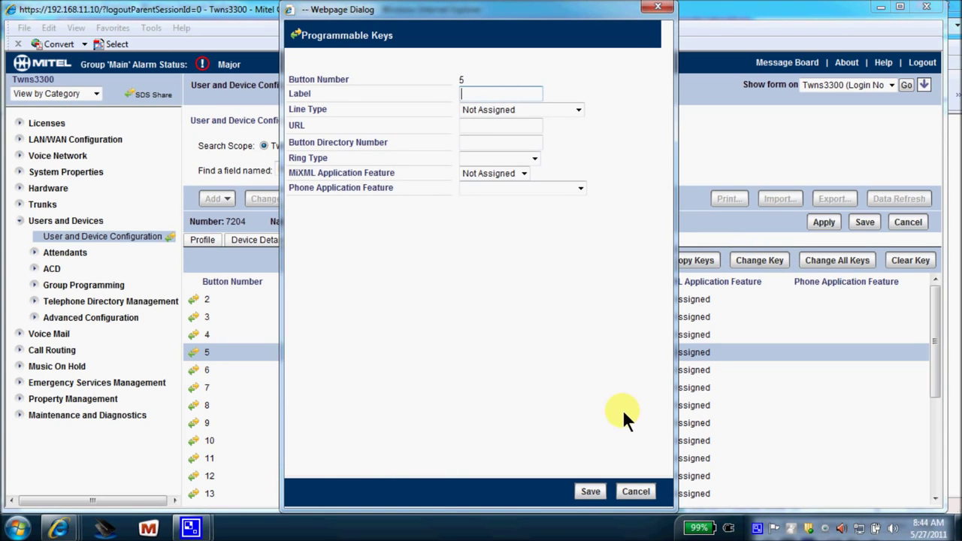
pyautogui.click(634, 491)
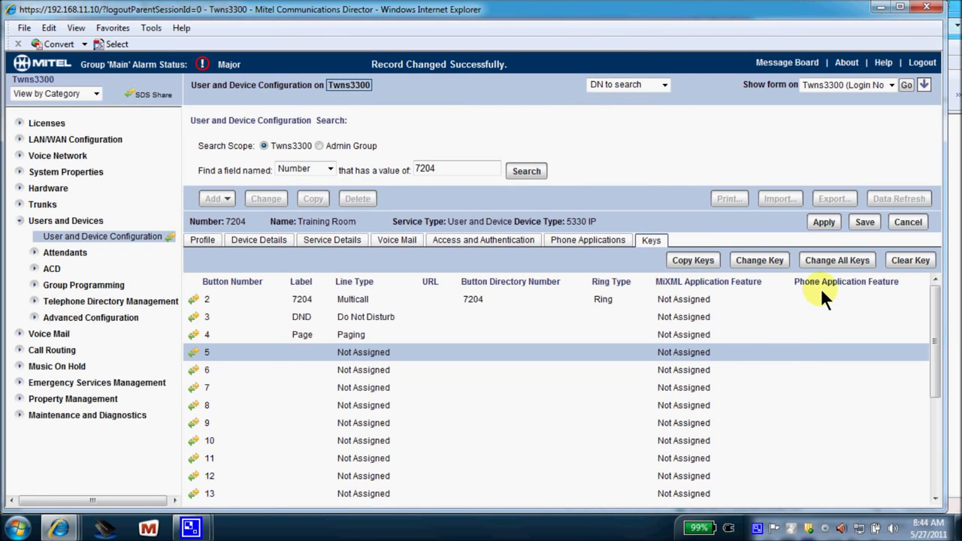
pyautogui.click(835, 260)
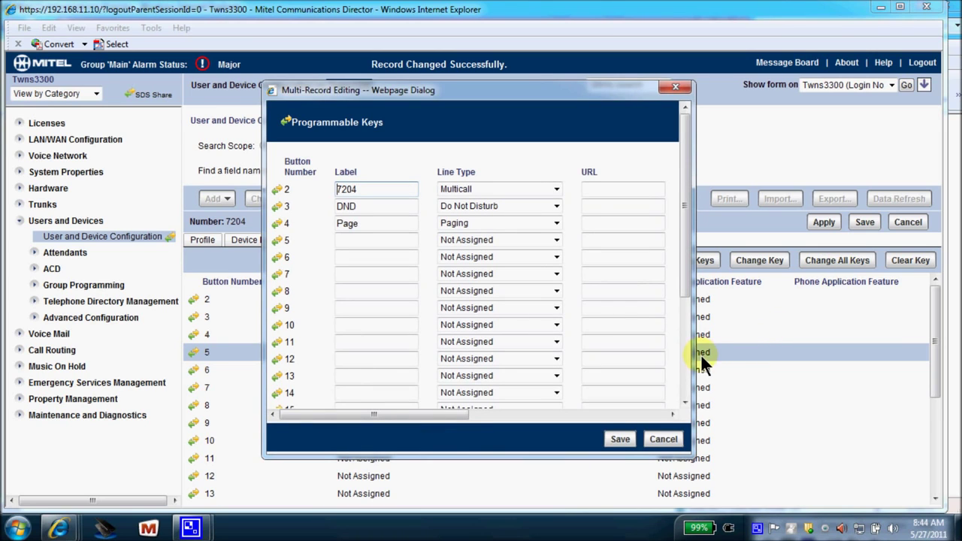
# Widen the multi-key editor to show every column and begin editing key 5's label
pyautogui.moveTo(692, 361); pyautogui.dragTo(913, 365)
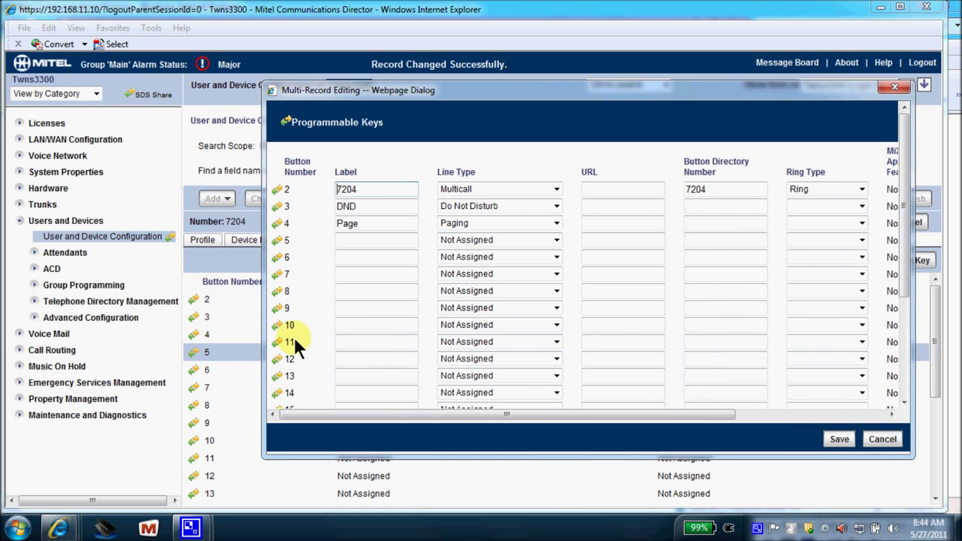
pyautogui.moveTo(260, 333); pyautogui.dragTo(30, 300)
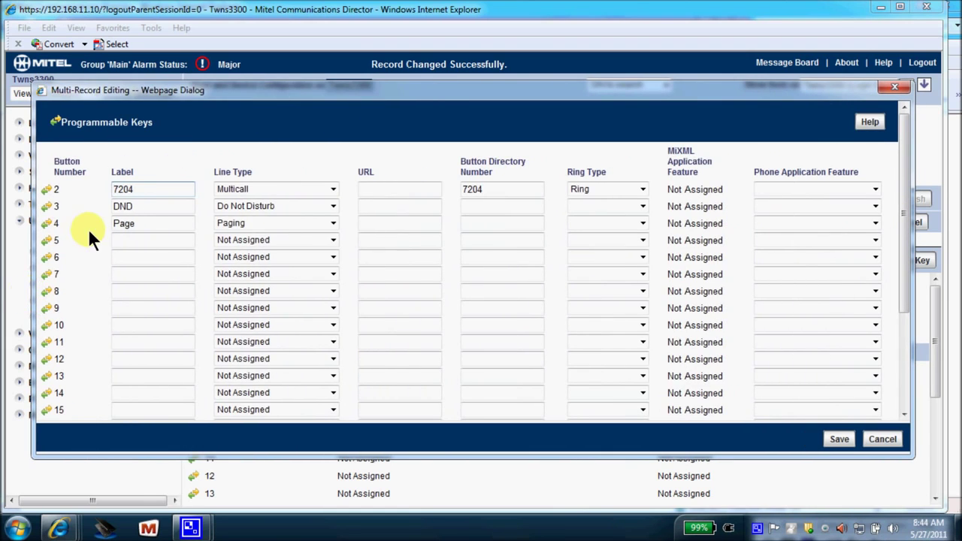
pyautogui.click(117, 237)
# Label key 5 with the new user's first name, make it DSS/Busy Lamp, and begin its directory number
pyautogui.click(118, 239)
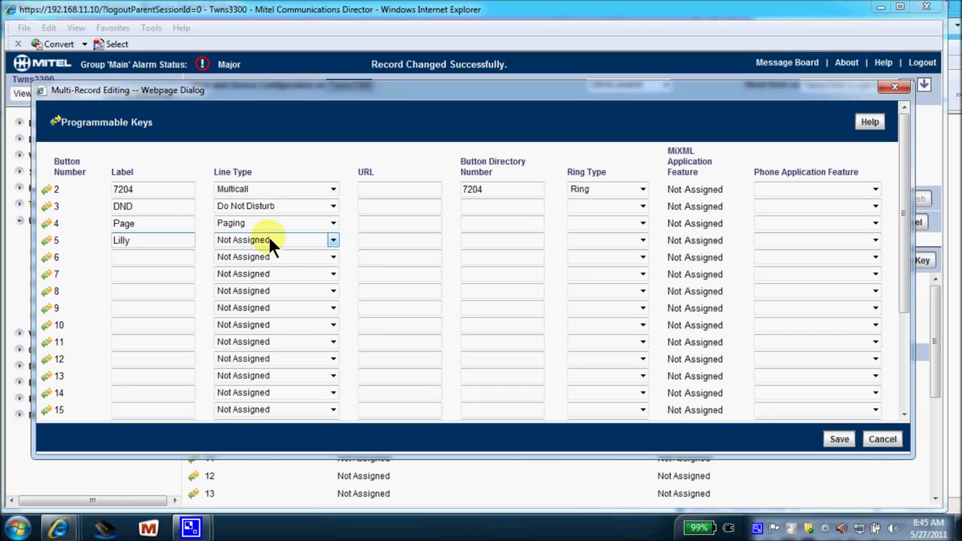
pyautogui.click(333, 239)
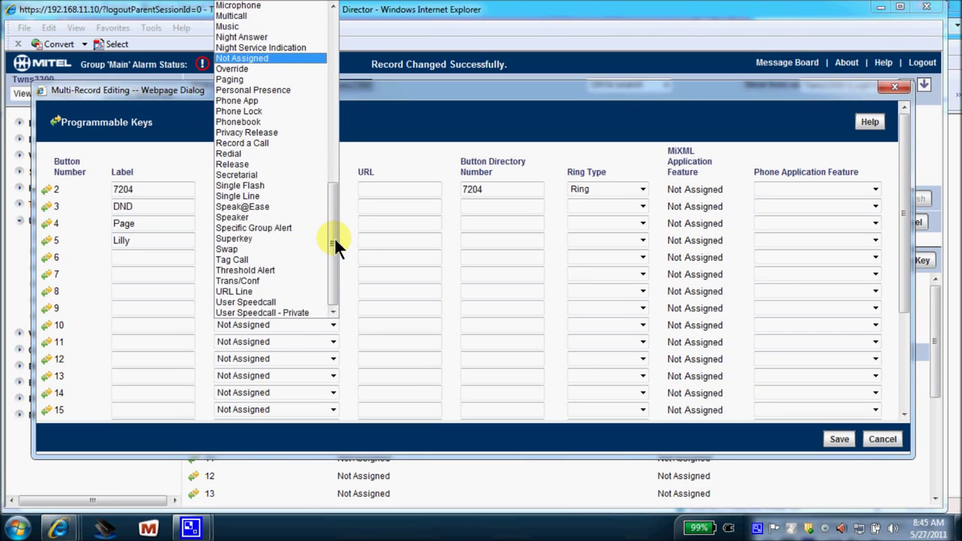
pyautogui.moveTo(334, 237); pyautogui.dragTo(334, 192)
pyautogui.moveTo(336, 130); pyautogui.dragTo(335, 106)
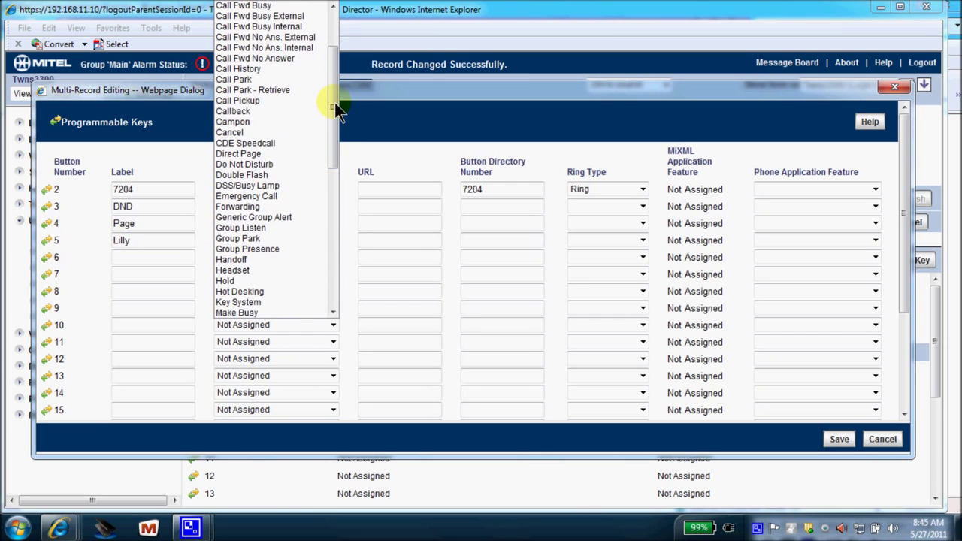
pyautogui.click(257, 185)
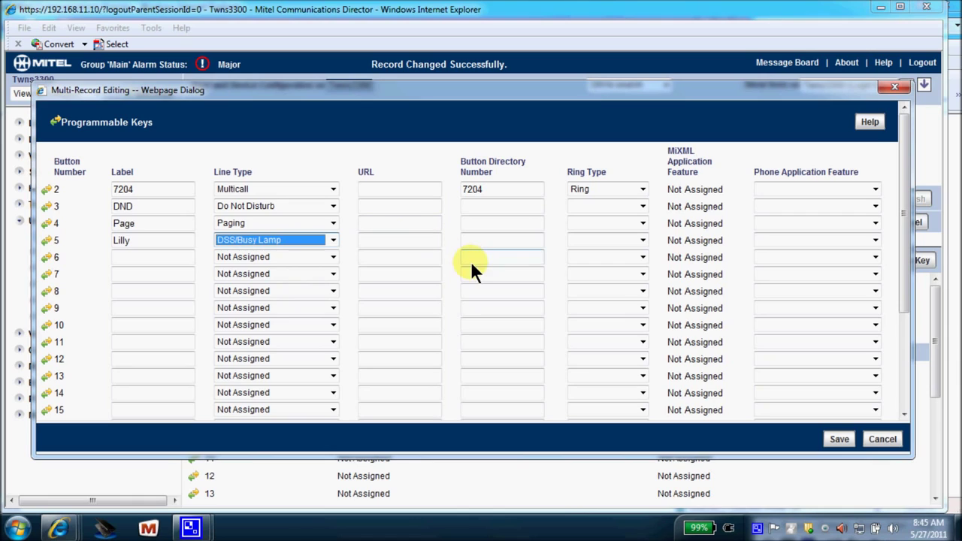
pyautogui.click(477, 239)
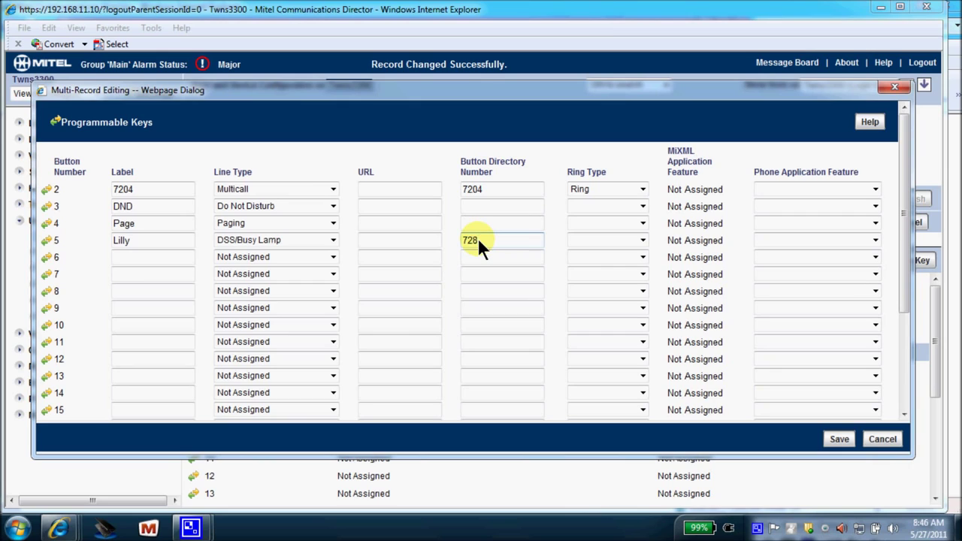
# Set key 5's ring type to No Ring, save the 7284 DSS/Busy Lamp key, and confirm
pyautogui.click(641, 240)
pyautogui.click(640, 240)
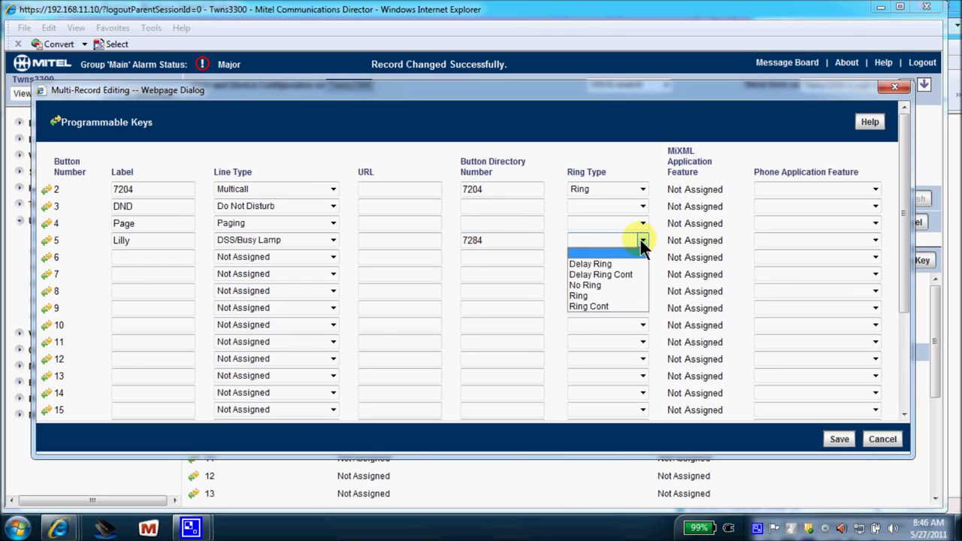
pyautogui.click(606, 285)
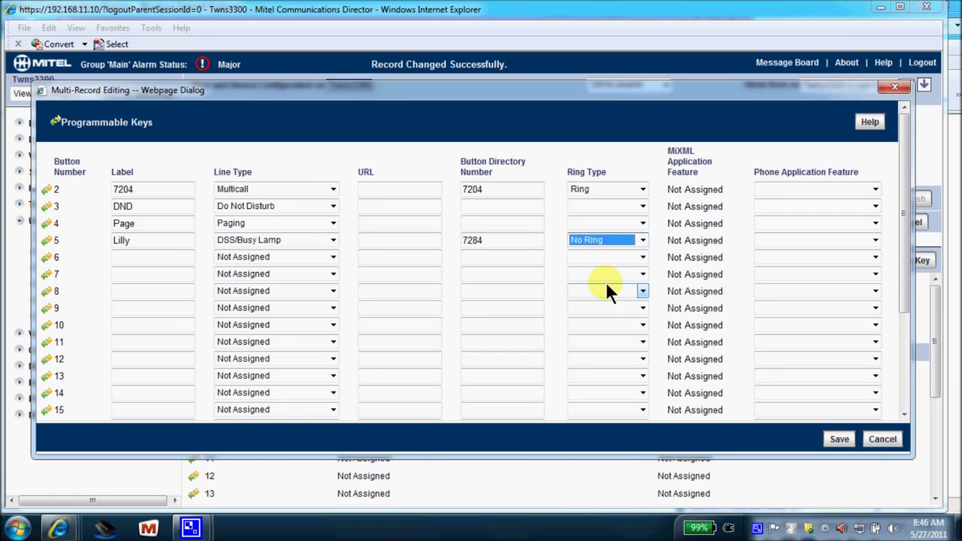
pyautogui.click(839, 439)
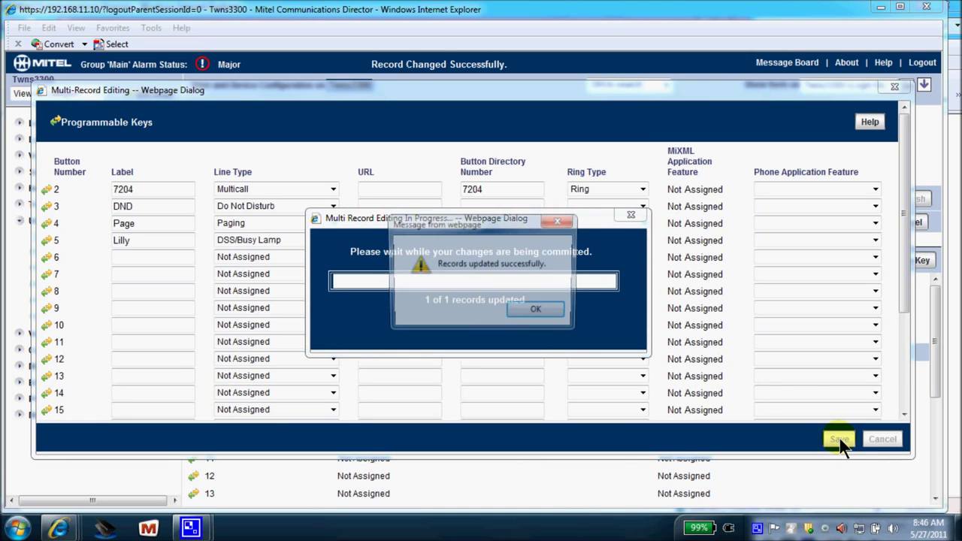
pyautogui.click(538, 312)
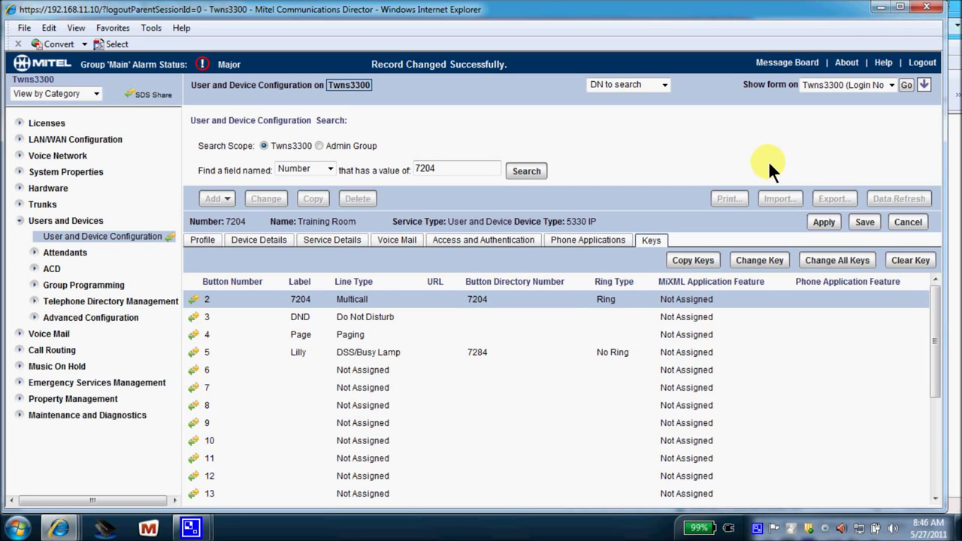
# Log out of the administration tool and close the tool launch page
pyautogui.click(917, 63)
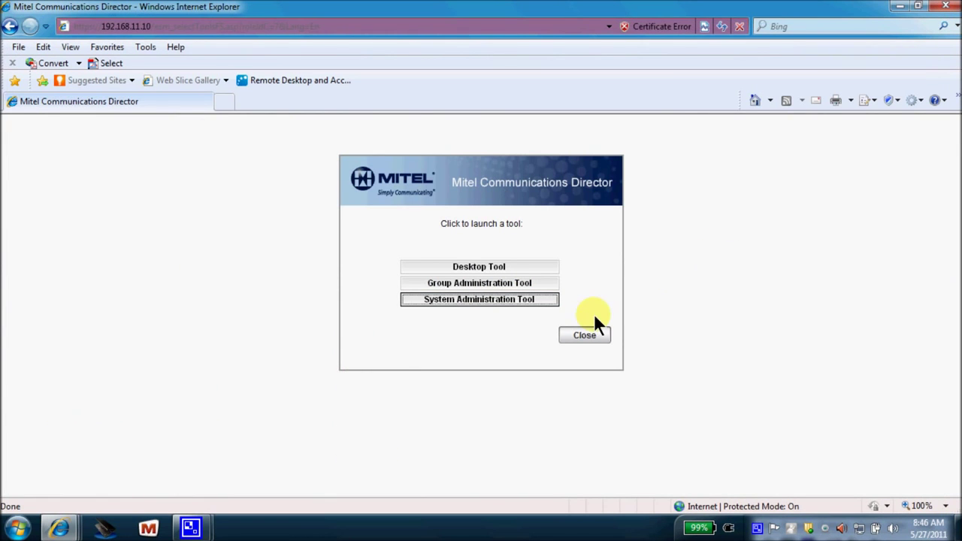
pyautogui.click(583, 335)
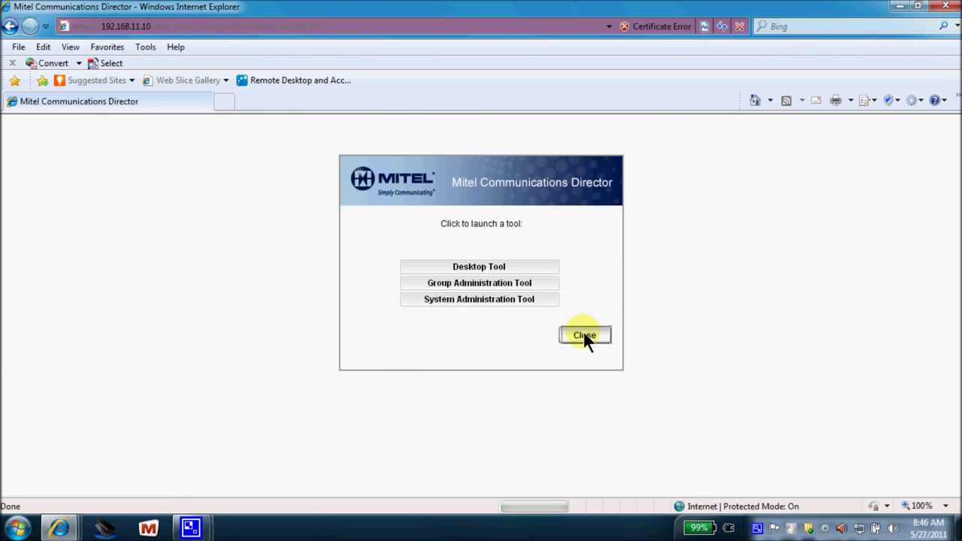